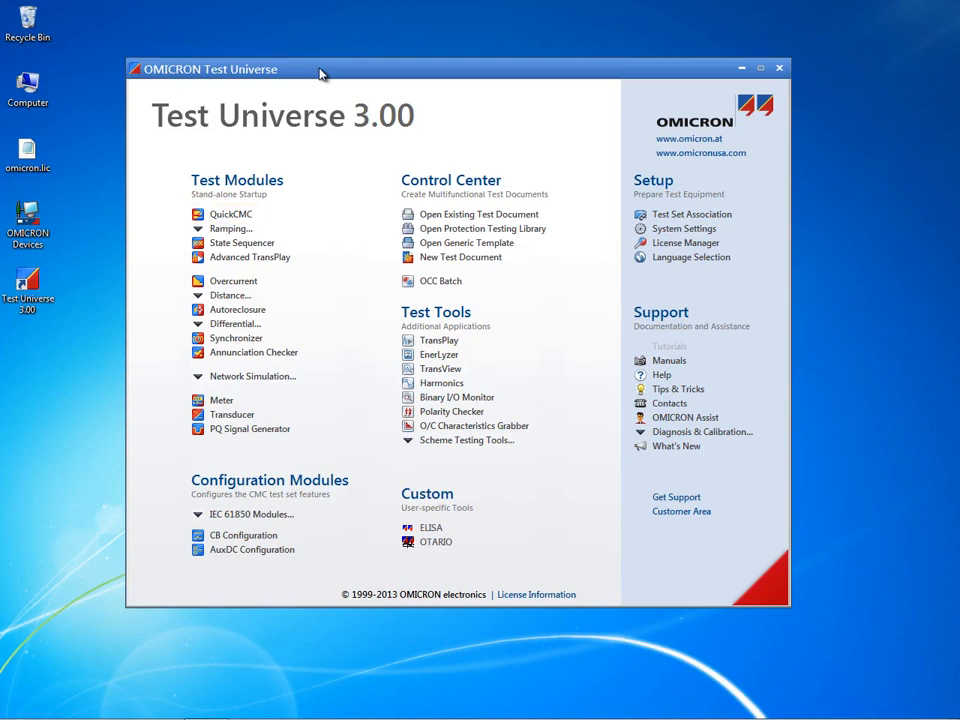
# - Start the QuickCMC test module and open the Device settings of its test object
pyautogui.click(233, 216)
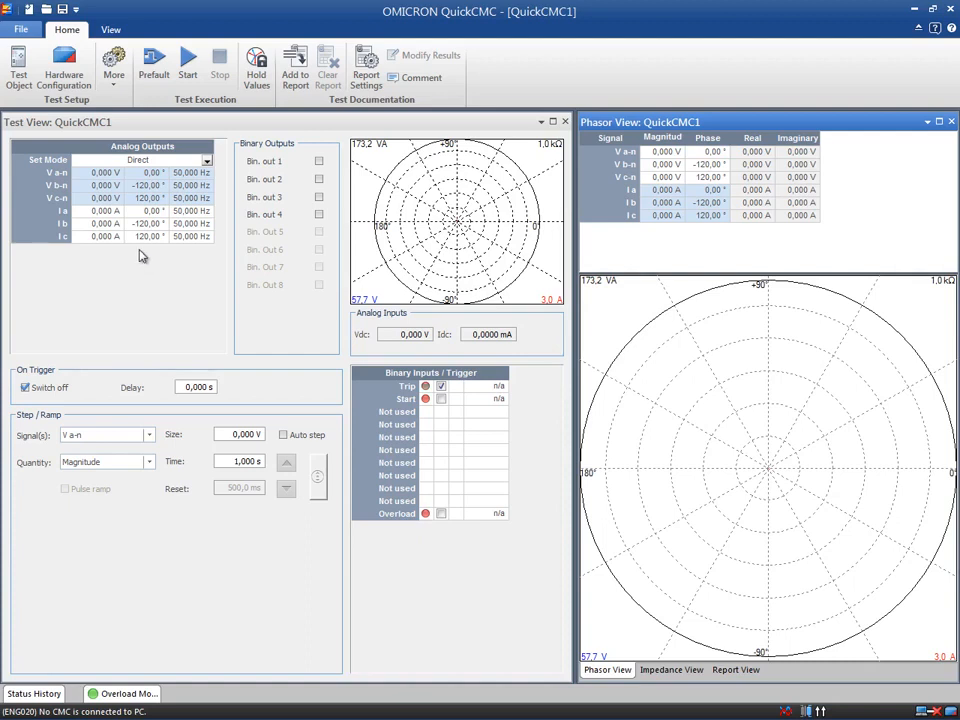
pyautogui.click(32, 82)
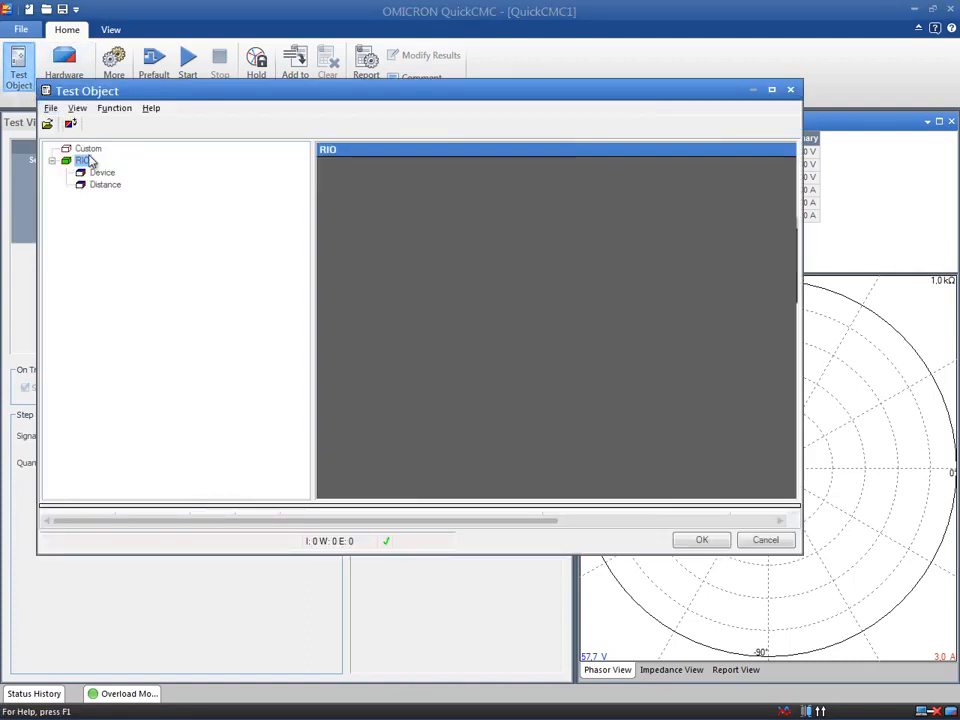
pyautogui.click(101, 175)
pyautogui.doubleClick(101, 175)
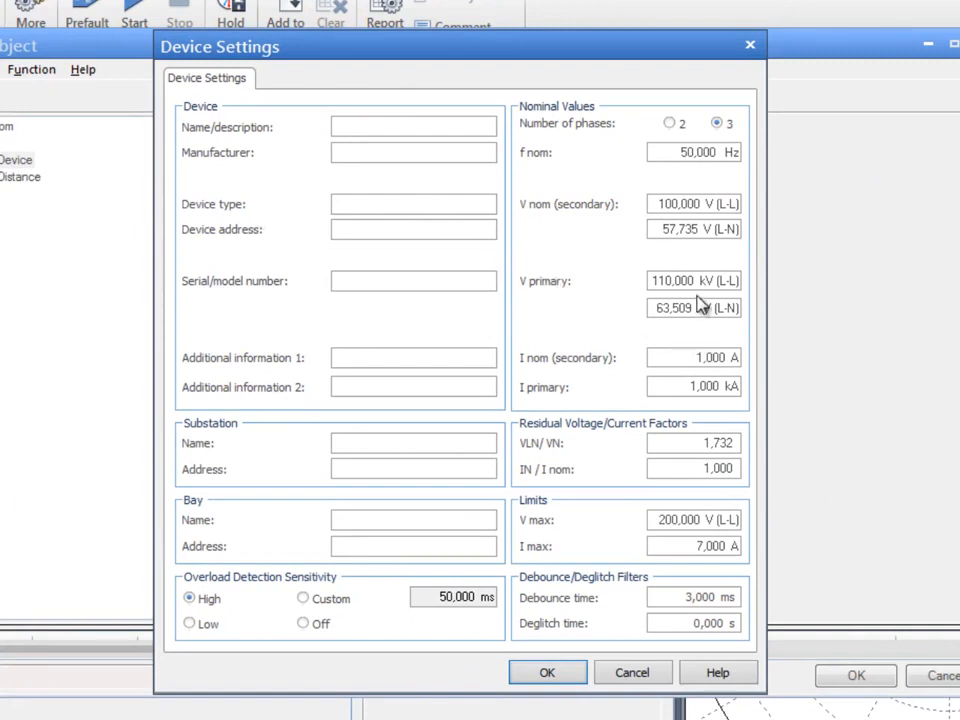
# - Set the device's primary nominal current (I primary) to 600 A
pyautogui.moveTo(697, 281); pyautogui.dragTo(655, 279)
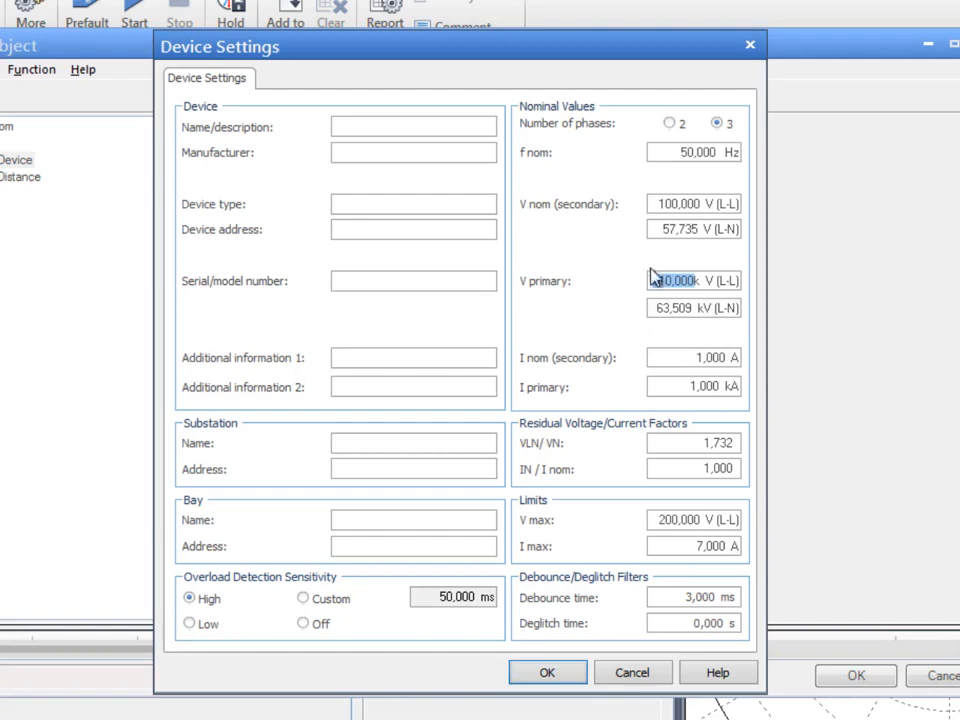
pyautogui.moveTo(701, 204); pyautogui.dragTo(655, 204)
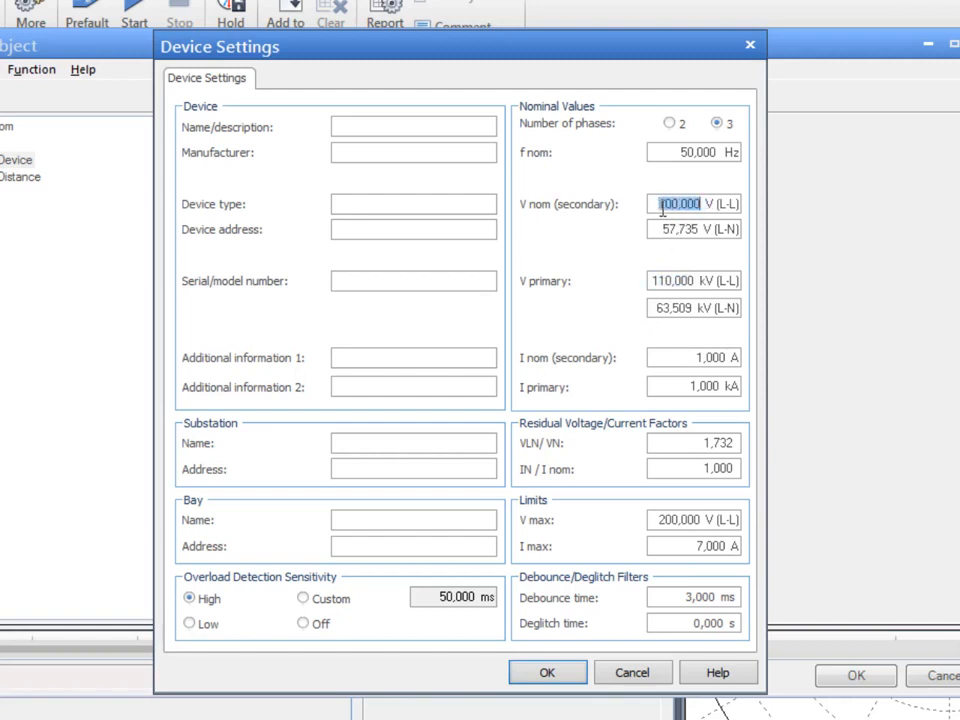
pyautogui.moveTo(728, 386); pyautogui.dragTo(664, 395)
pyautogui.write('600')
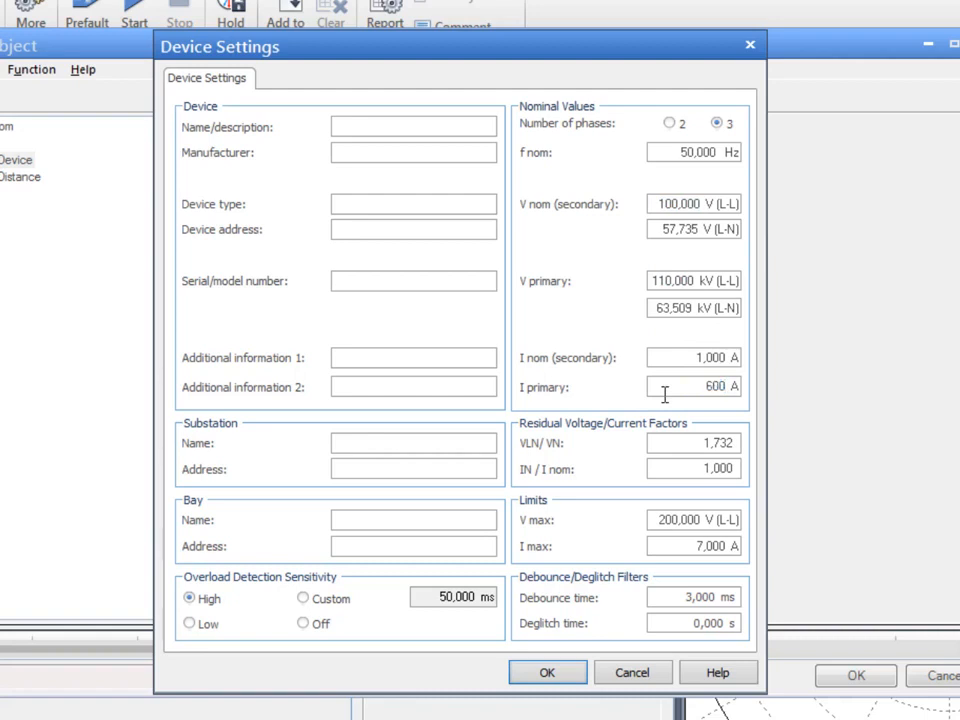
# - Limit I max to 4 A with High overload detection sensitivity and accept the device settings
pyautogui.click(726, 546)
pyautogui.moveTo(726, 546); pyautogui.dragTo(690, 546)
pyautogui.write('4')
pyautogui.click(188, 604)
pyautogui.click(553, 672)
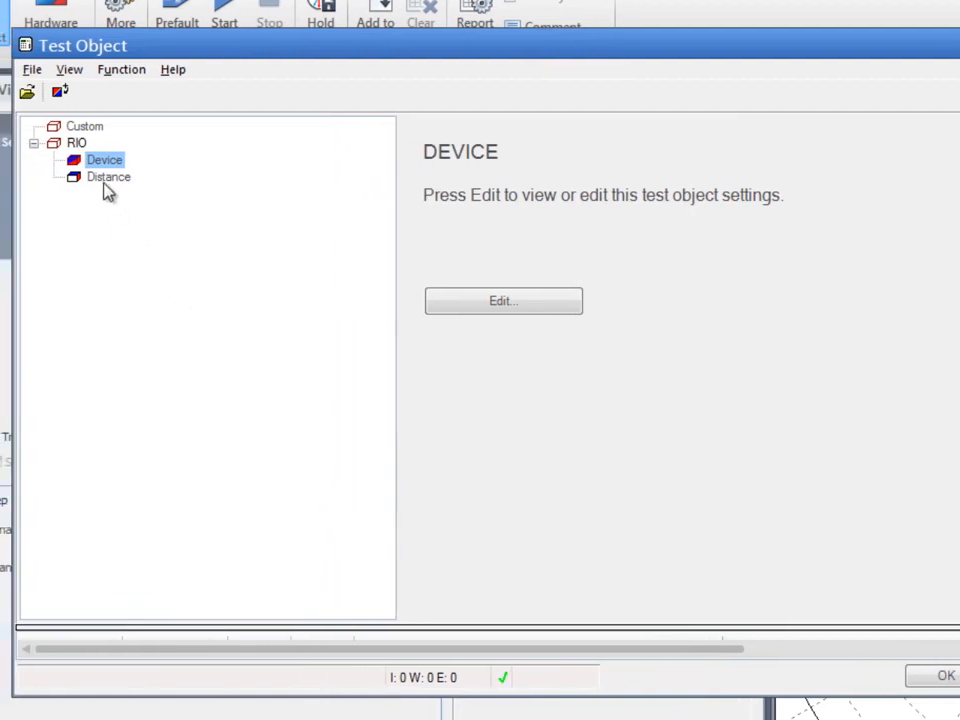
# - Export the test object to the Desktop as XRIO file test_object_tutorials and accept the test object
pyautogui.click(104, 180)
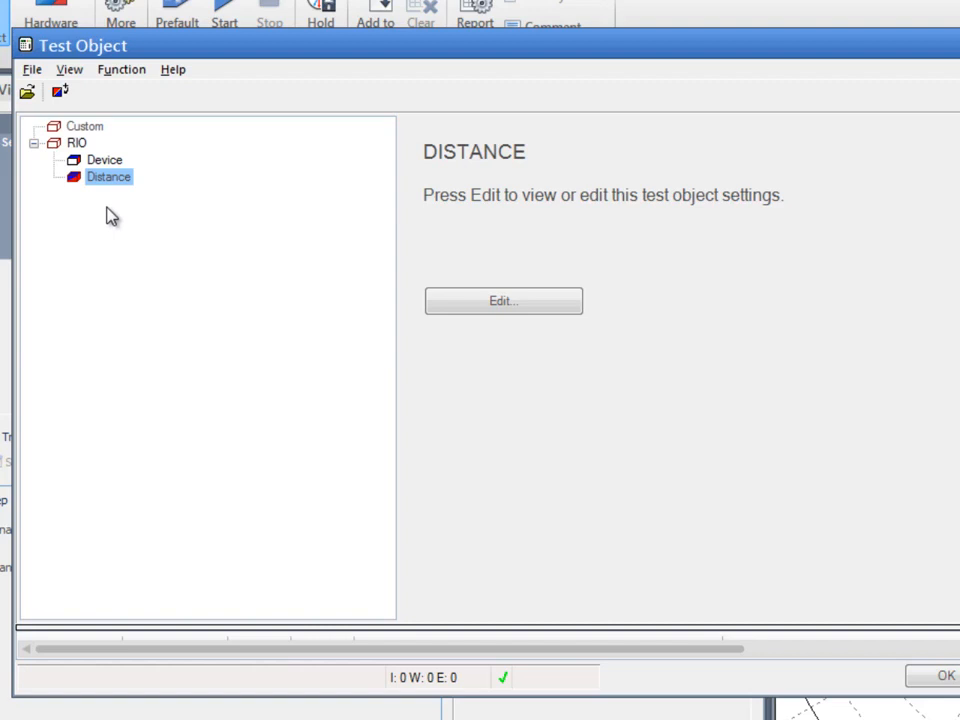
pyautogui.click(31, 71)
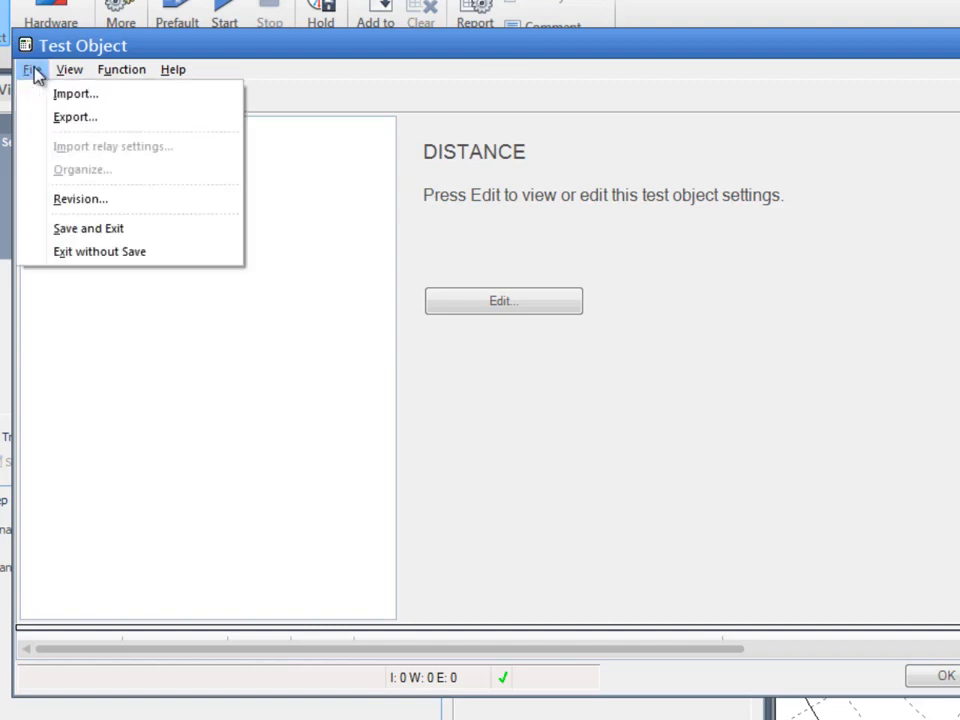
pyautogui.click(55, 118)
pyautogui.click(280, 248)
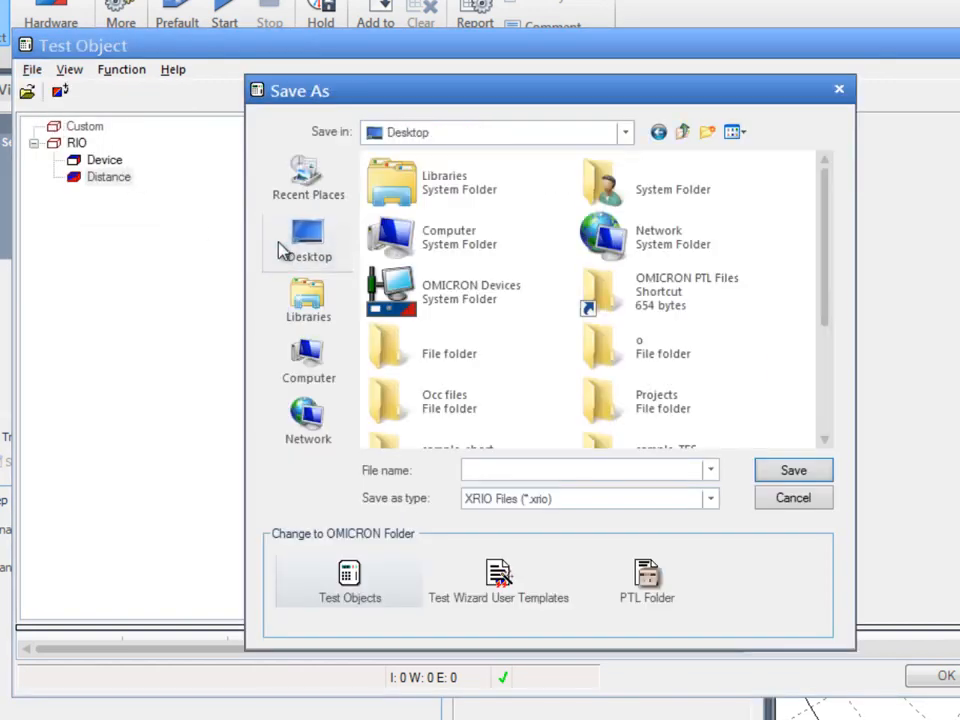
pyautogui.click(489, 467)
pyautogui.write('test')
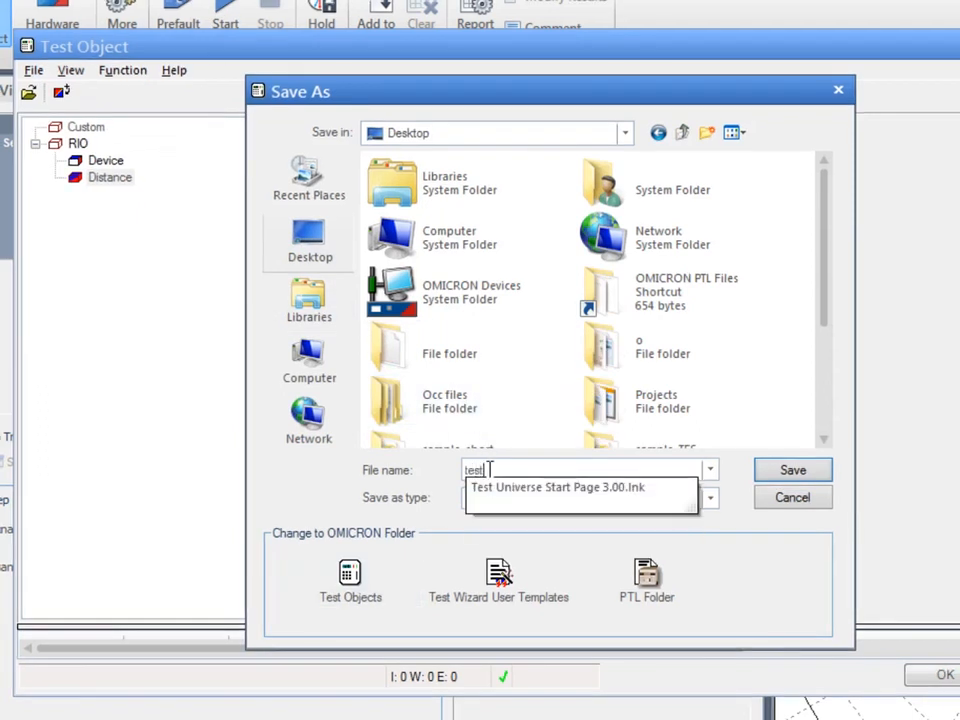
pyautogui.write('_object_tutori')
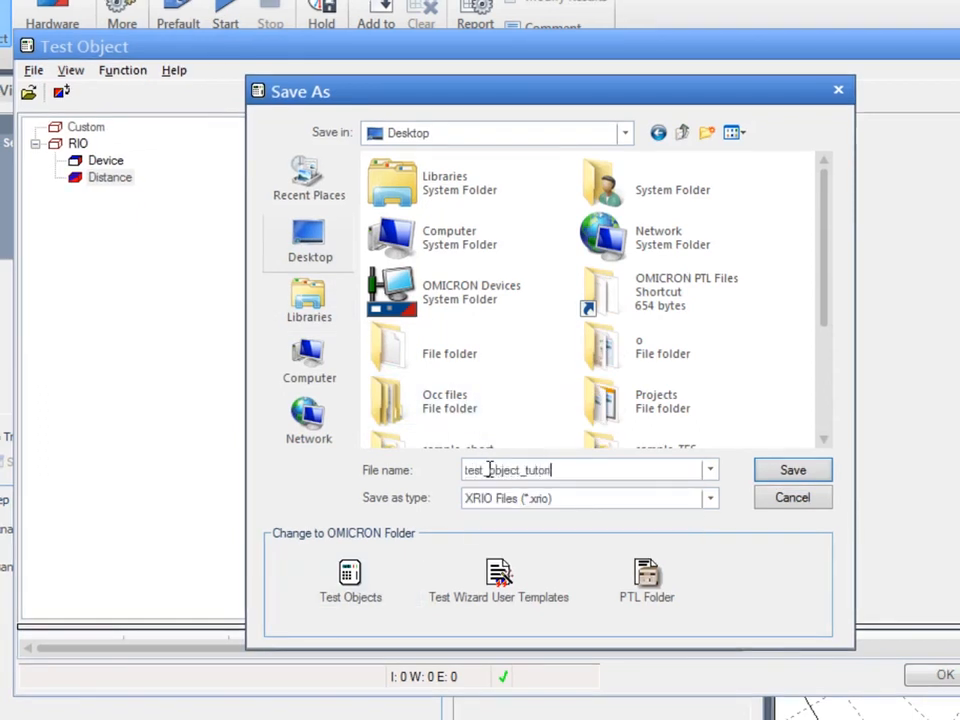
pyautogui.write('als')
pyautogui.click(776, 477)
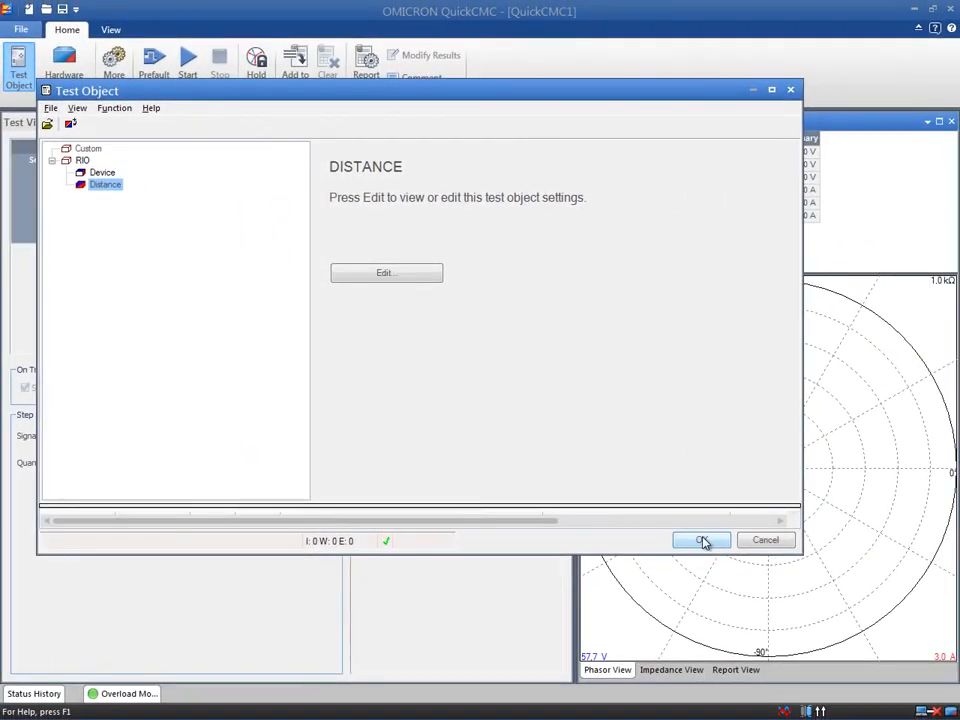
pyautogui.click(703, 541)
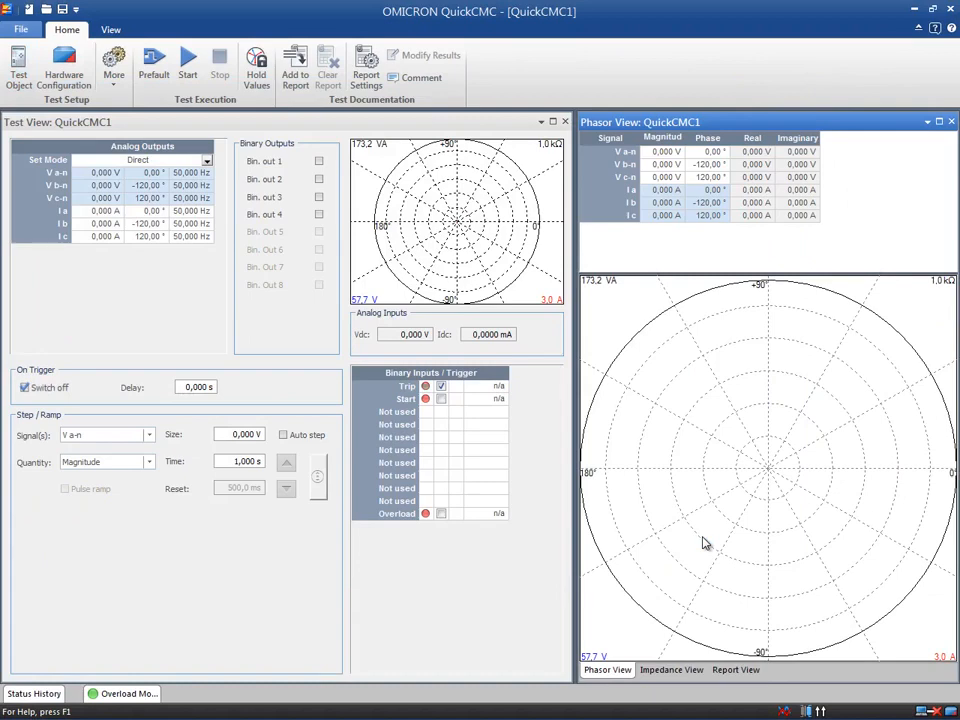
# - Configure the CMC356 hardware for 3x300V; 85VA @ 85V; 1Arms voltage outputs and the first 3x32A; 430VA @ 25A; 25Vrms current output option
pyautogui.click(66, 80)
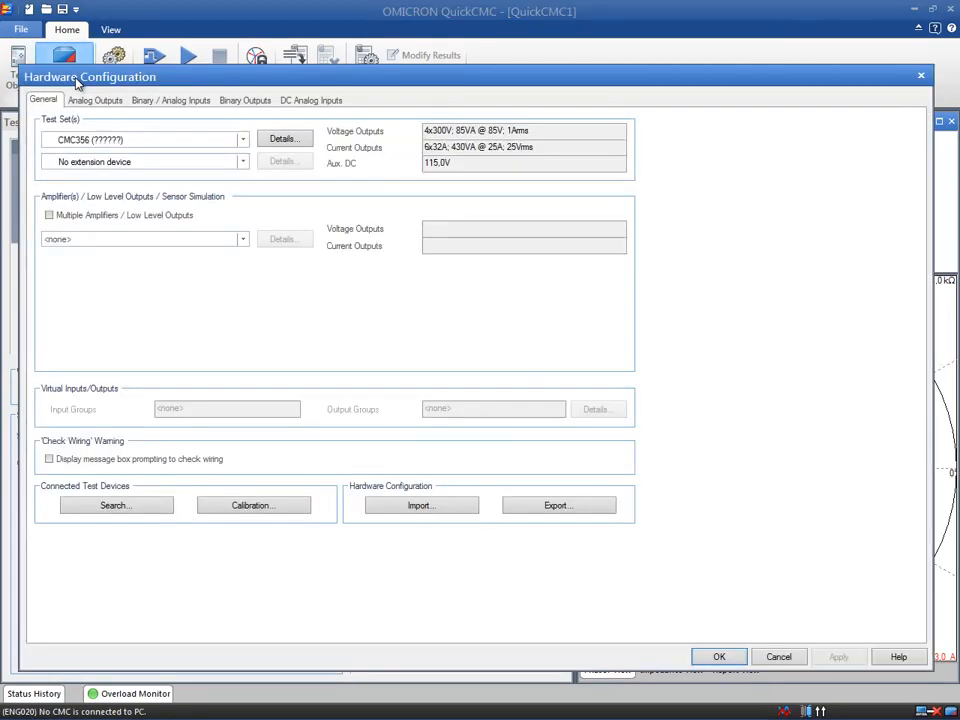
pyautogui.click(309, 142)
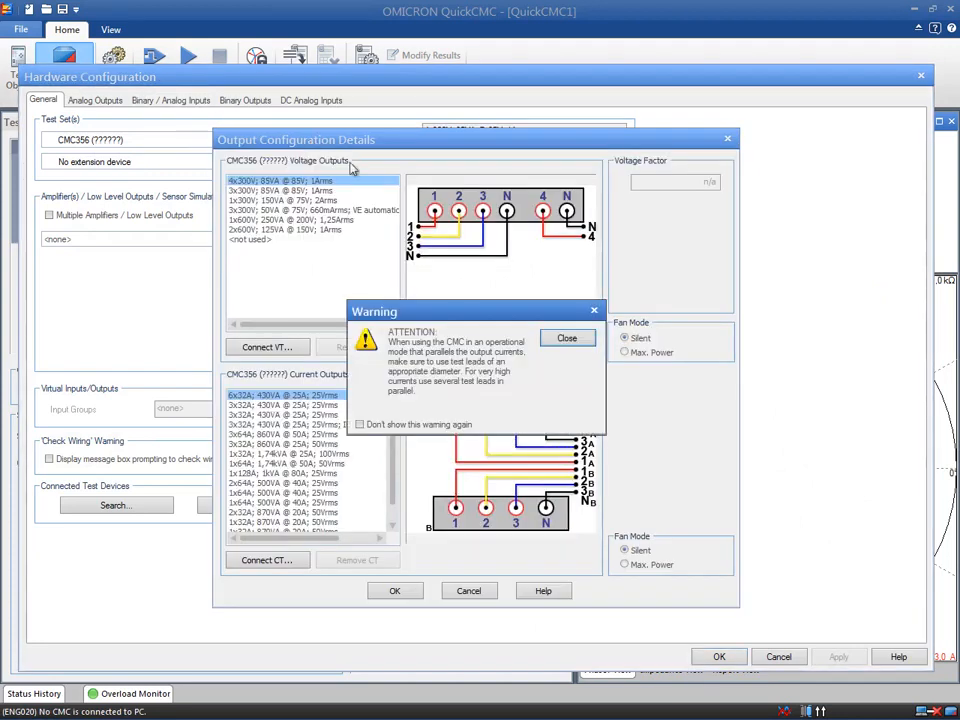
pyautogui.click(553, 339)
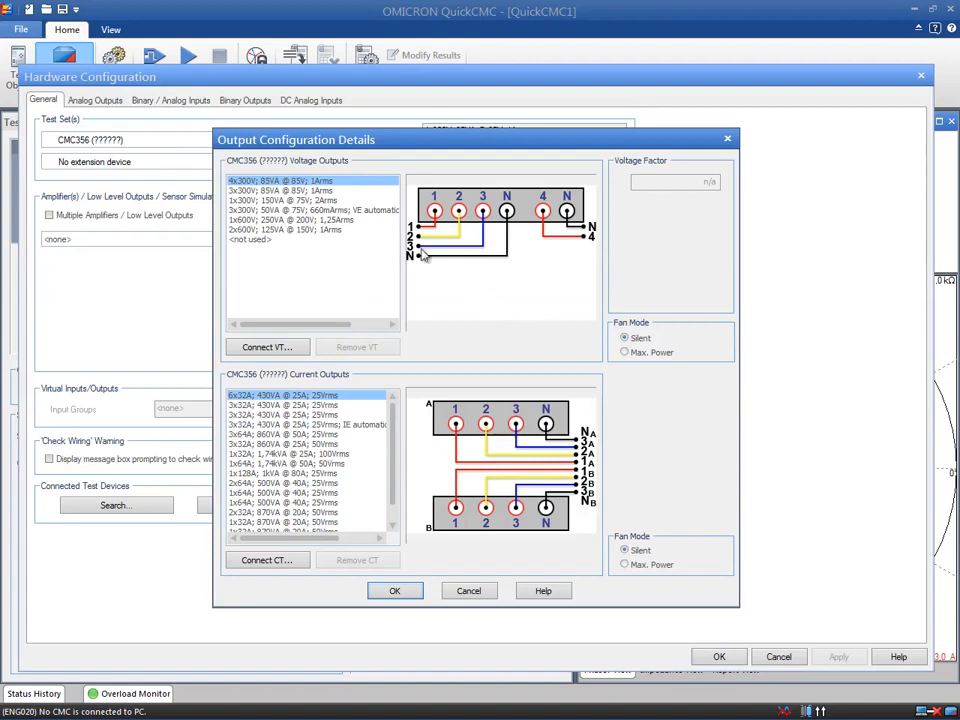
pyautogui.click(320, 190)
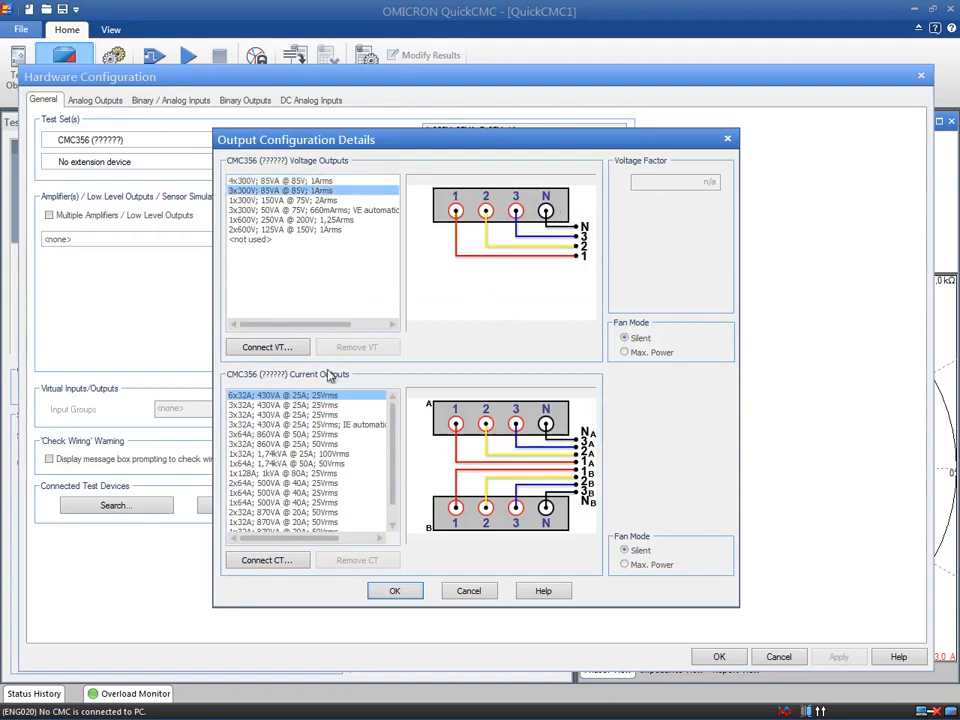
pyautogui.click(331, 406)
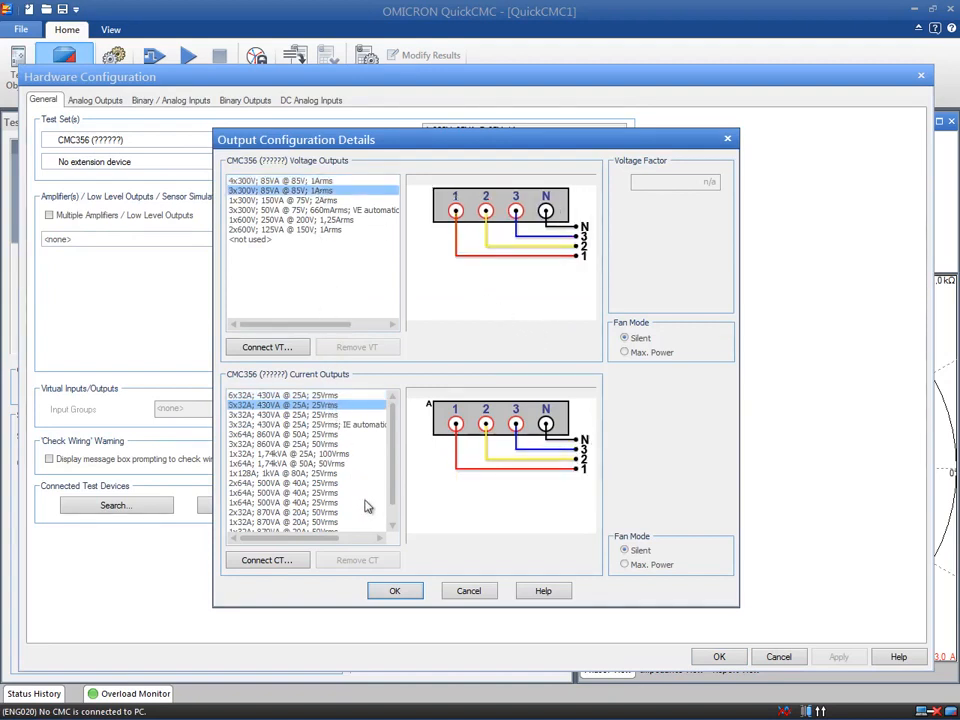
pyautogui.click(395, 590)
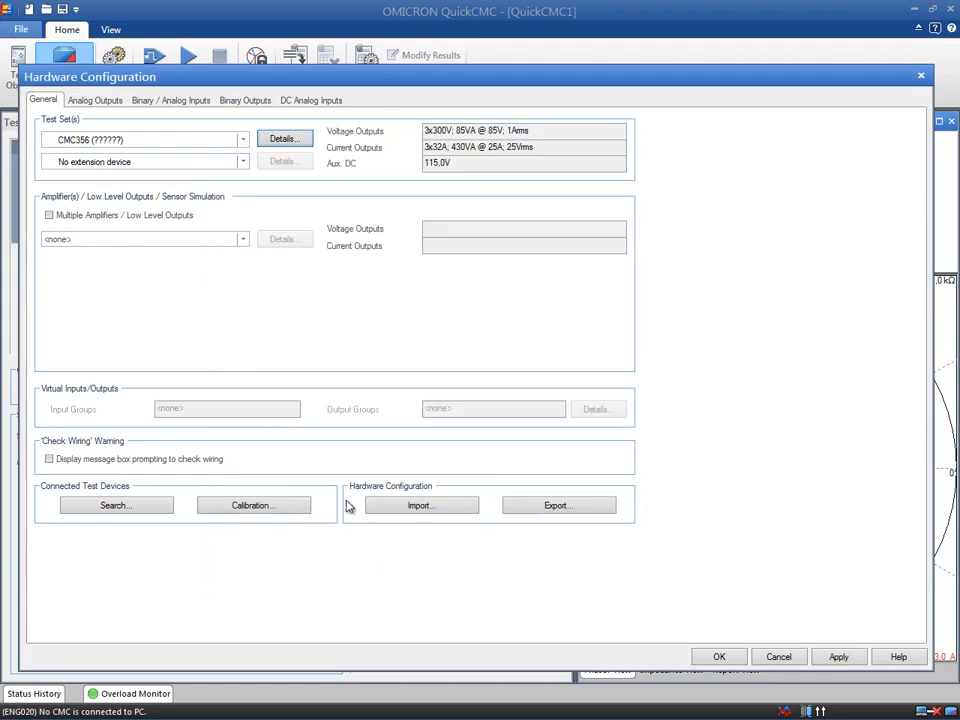
# - Assign Start to the first binary input and Trip to the second, and apply the hardware configuration
pyautogui.click(94, 101)
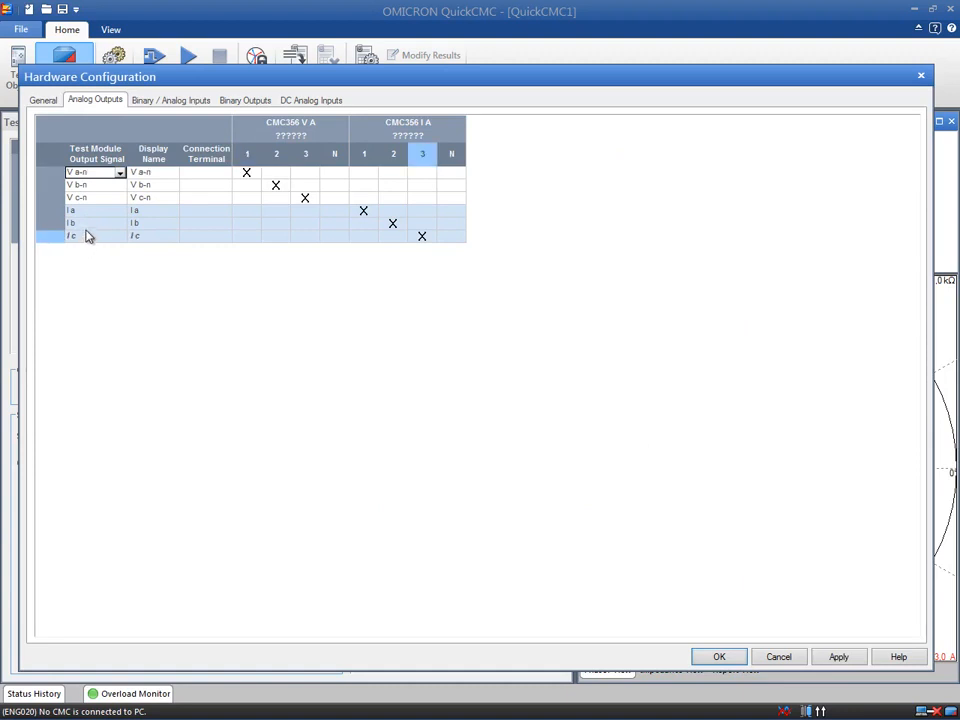
pyautogui.click(169, 102)
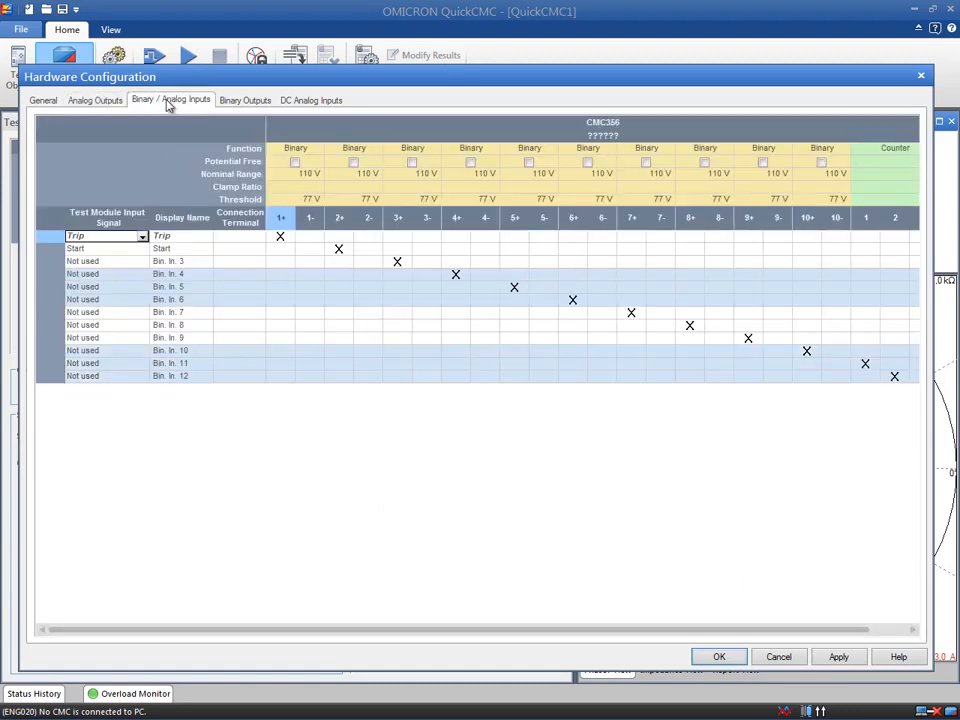
pyautogui.click(126, 239)
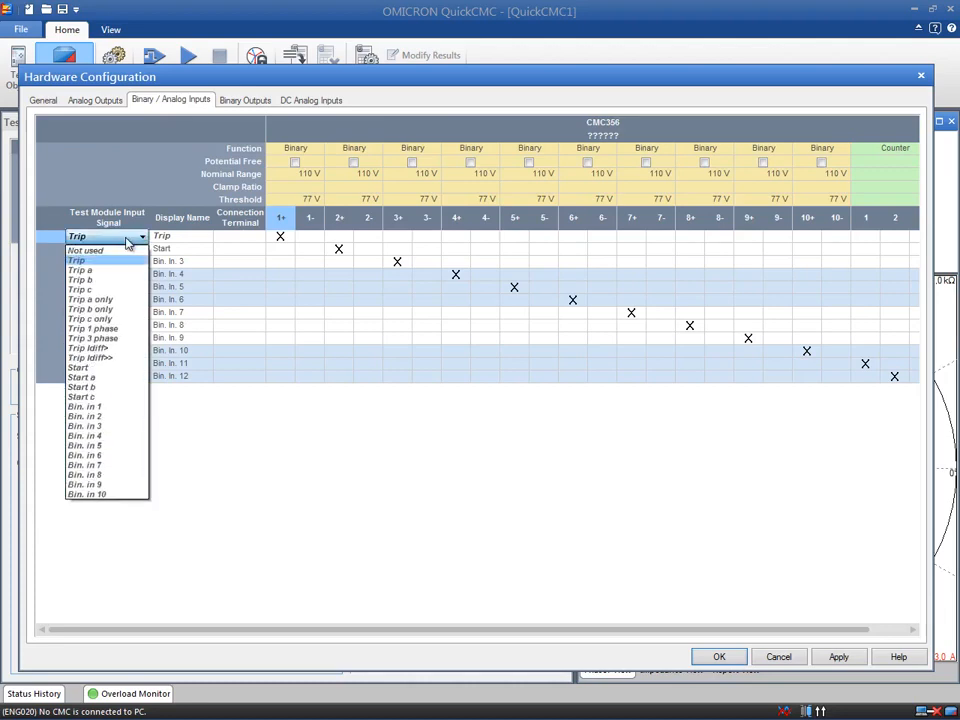
pyautogui.click(126, 249)
pyautogui.click(125, 247)
pyautogui.click(112, 273)
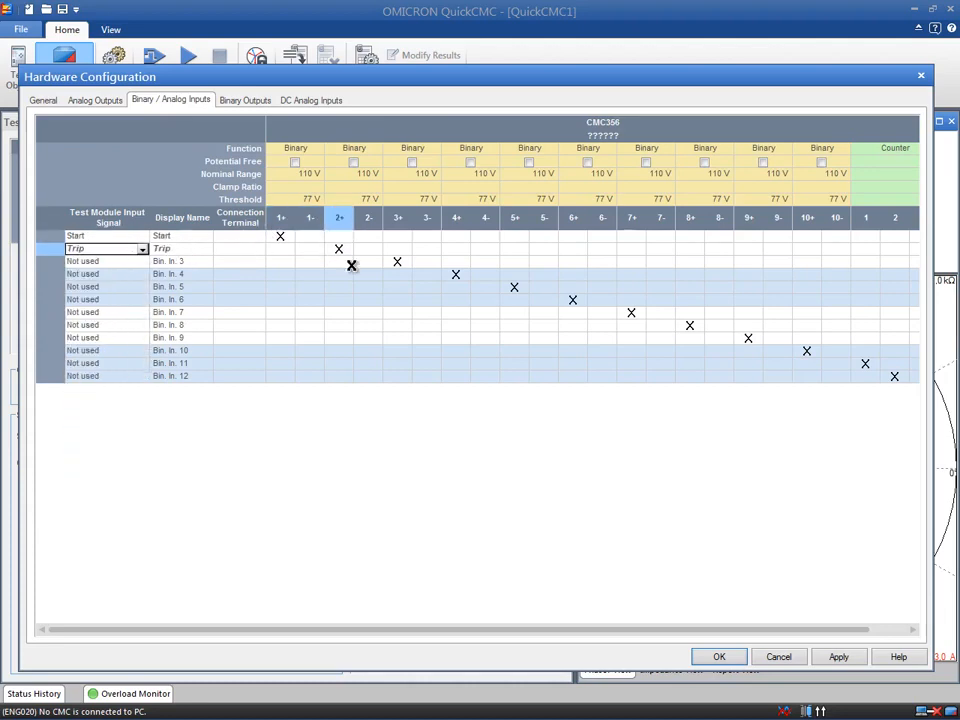
pyautogui.click(838, 657)
pyautogui.click(719, 657)
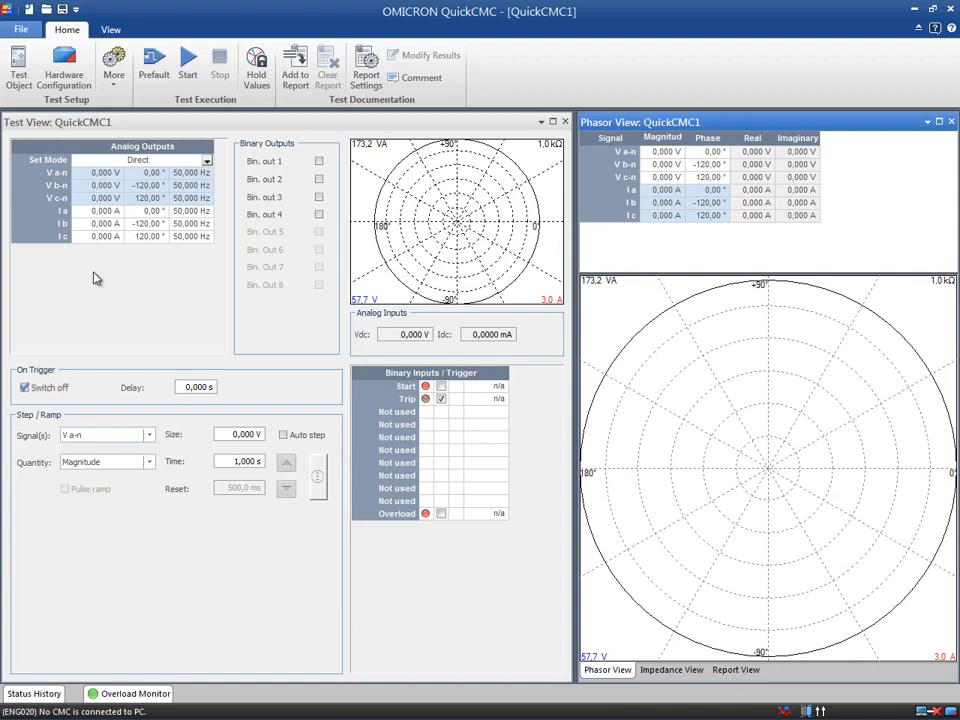
# - Use the Direct set mode for the analog outputs and set the V a-n magnitude to 10 V
pyautogui.click(207, 161)
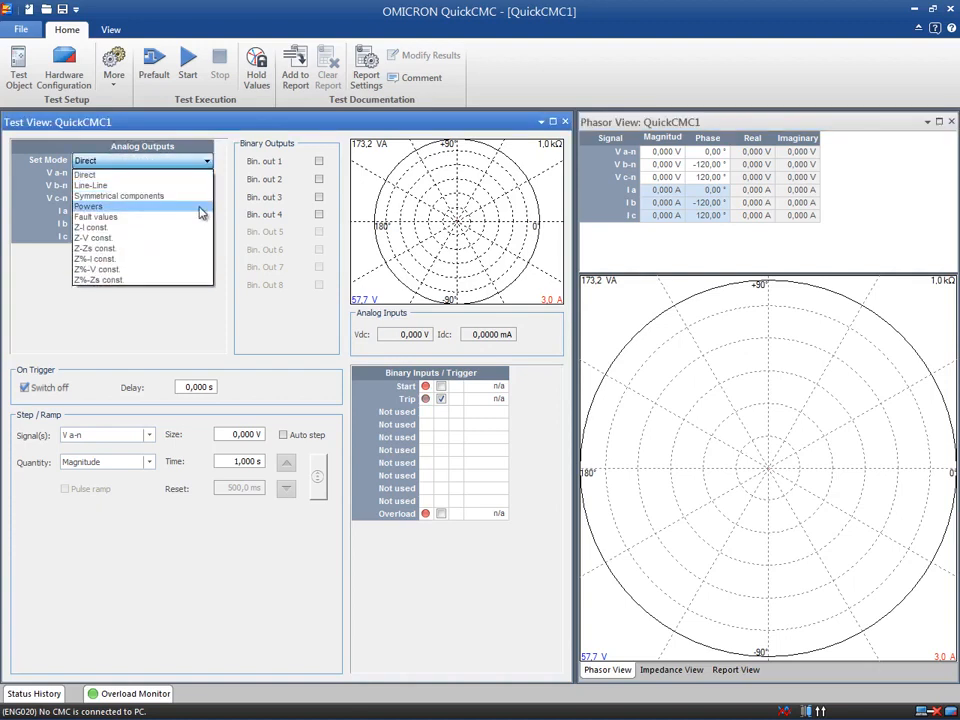
pyautogui.click(177, 177)
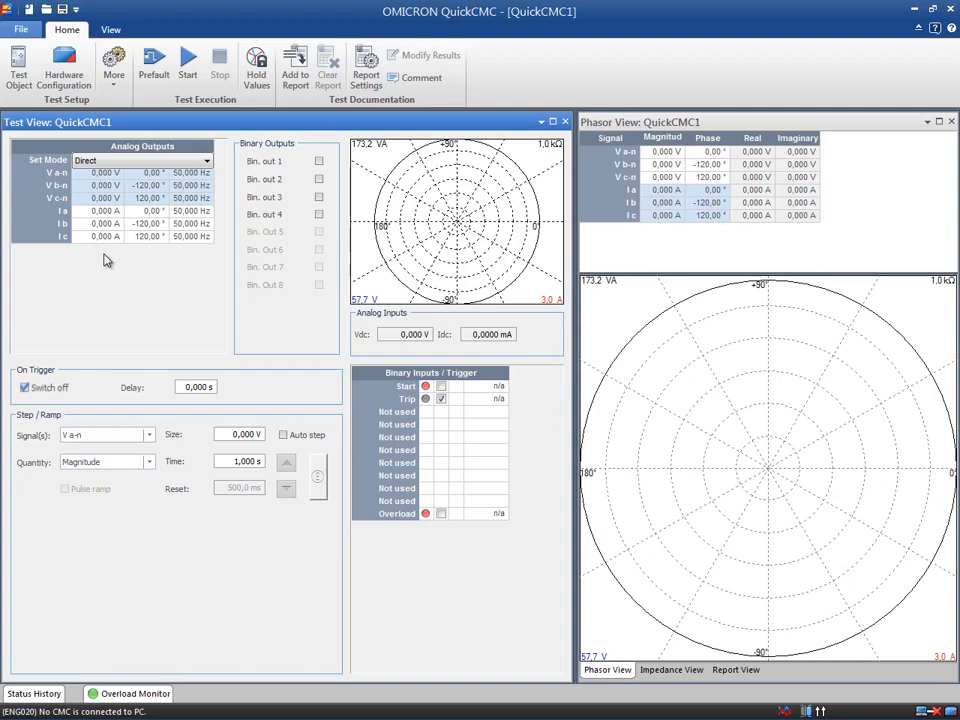
pyautogui.click(102, 173)
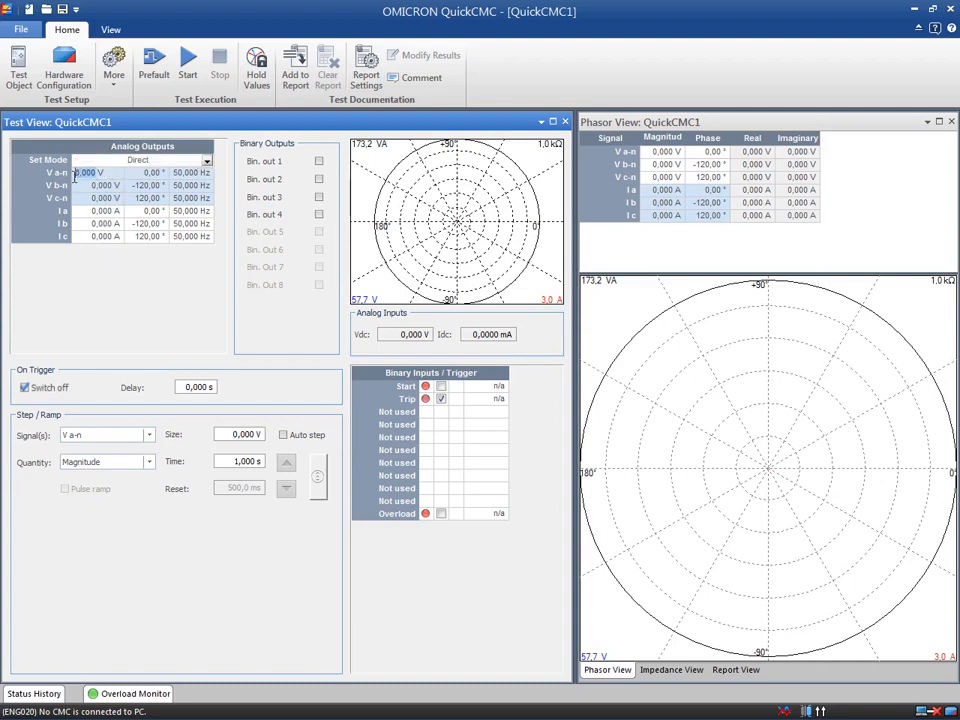
pyautogui.write('10')
pyautogui.press('Return')
# - Set all three phase voltages to the nominal magnitude, and move the V c-n phasor to about 38.26 V at -151.33°
pyautogui.rightClick(93, 175)
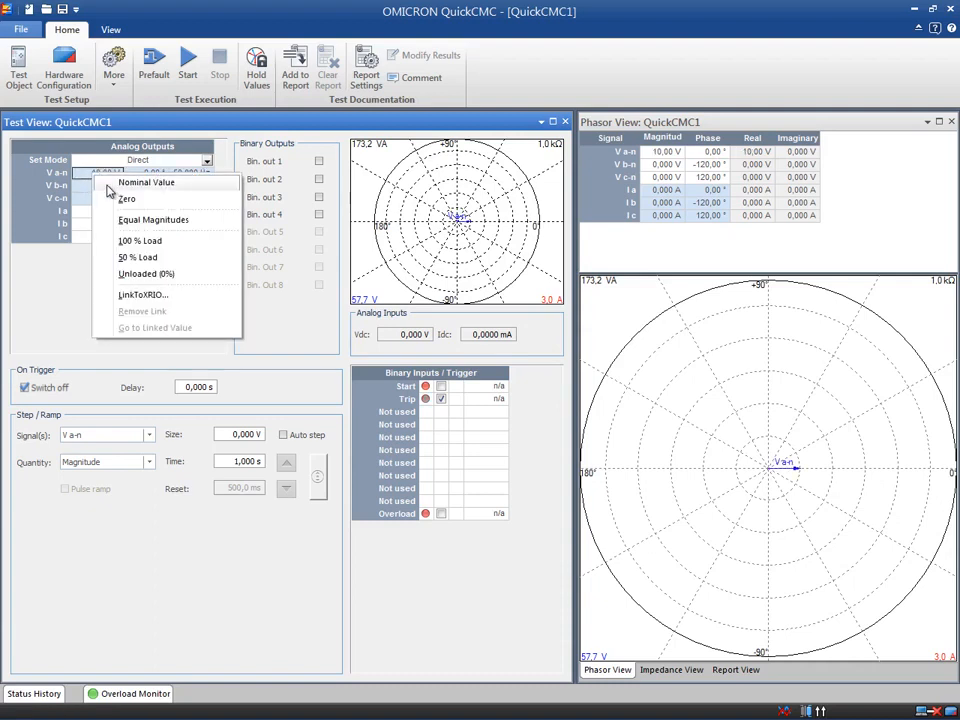
pyautogui.click(110, 186)
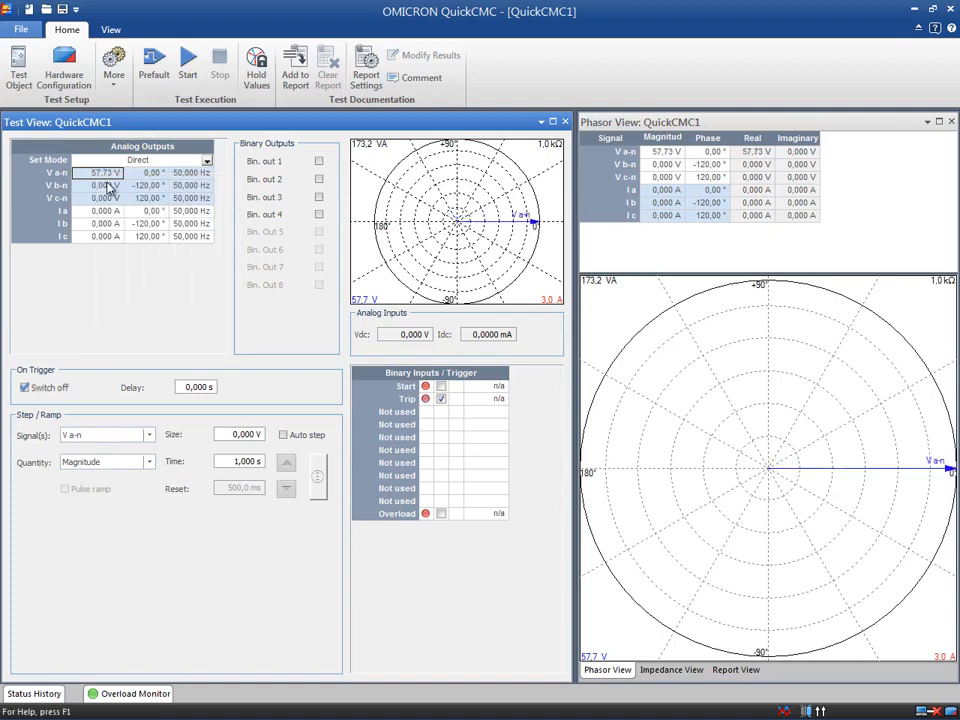
pyautogui.rightClick(106, 180)
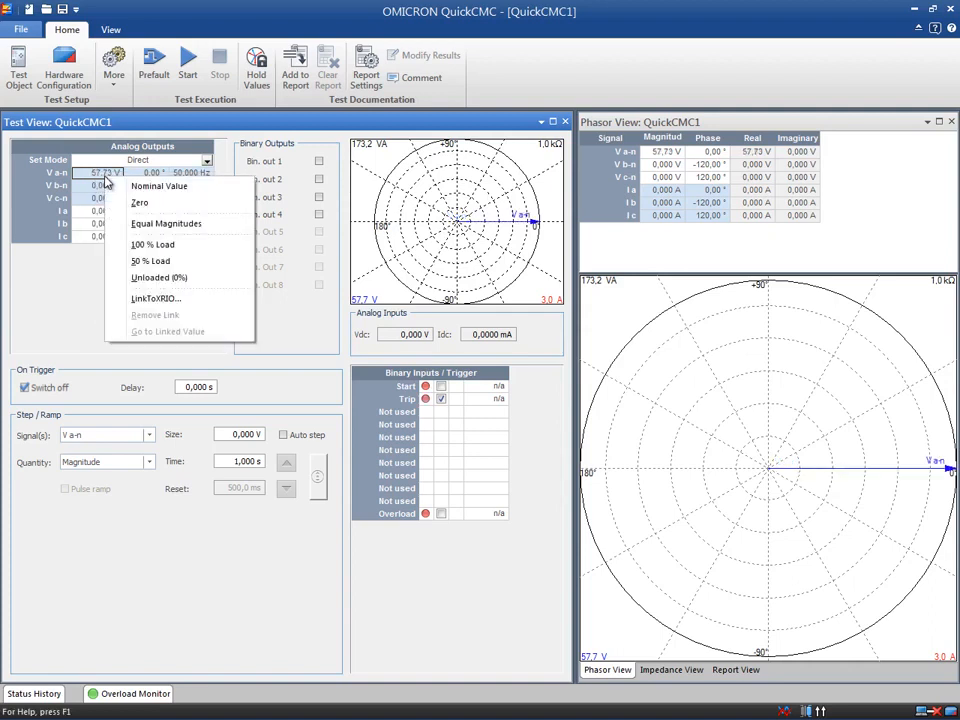
pyautogui.click(128, 224)
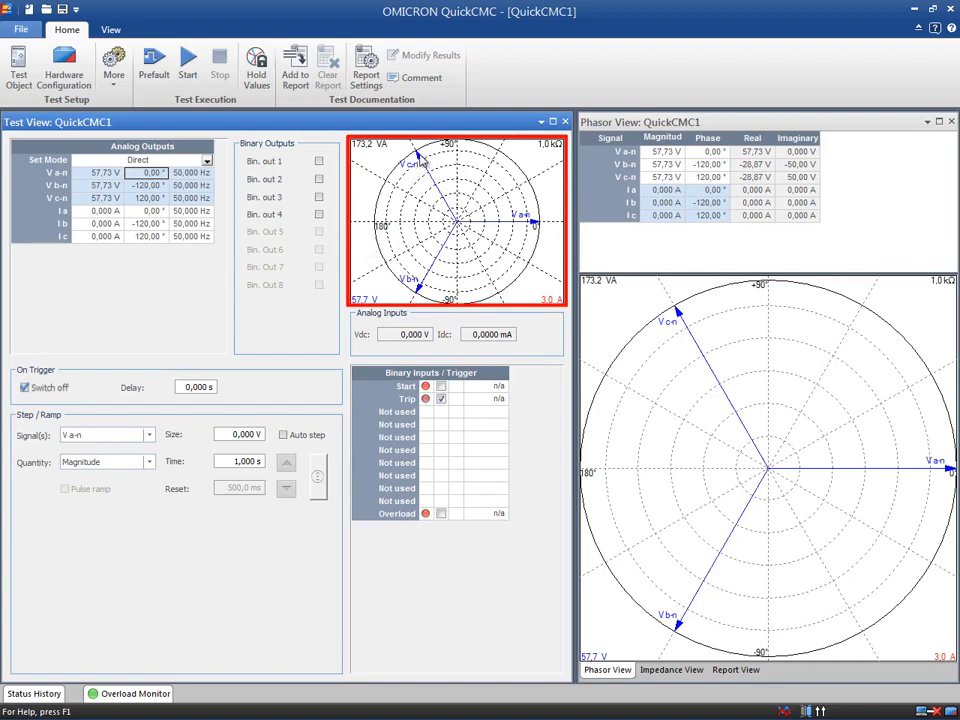
pyautogui.moveTo(423, 160); pyautogui.dragTo(405, 258)
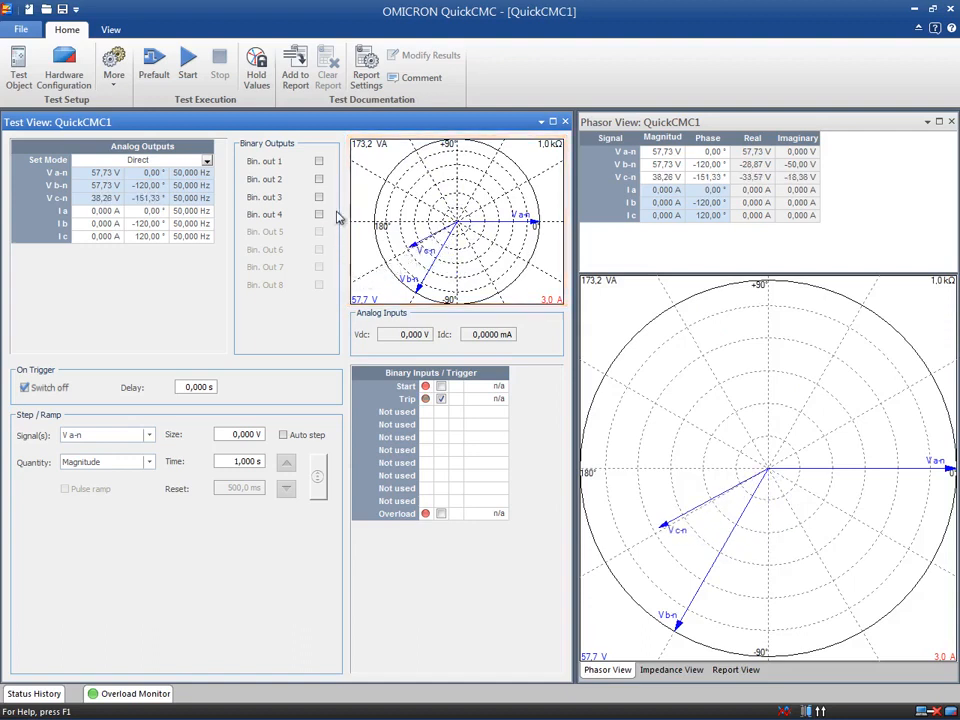
# - Switch binary outputs 1 to 3 on and back off
pyautogui.click(319, 162)
pyautogui.click(319, 180)
pyautogui.click(319, 198)
pyautogui.click(319, 198)
pyautogui.click(319, 180)
pyautogui.click(319, 163)
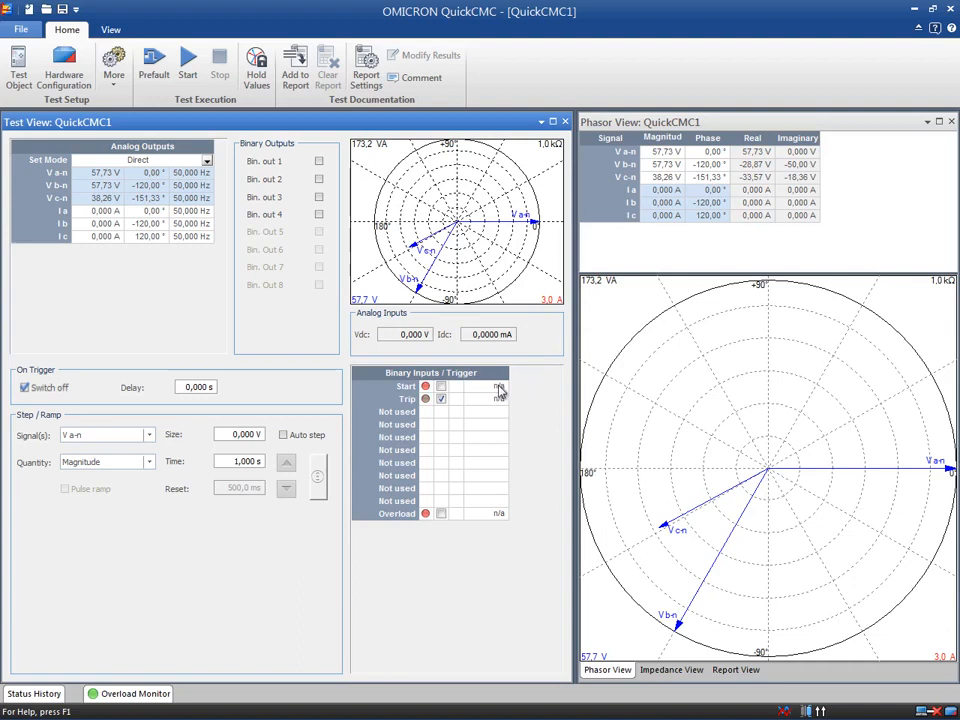
pyautogui.click(442, 399)
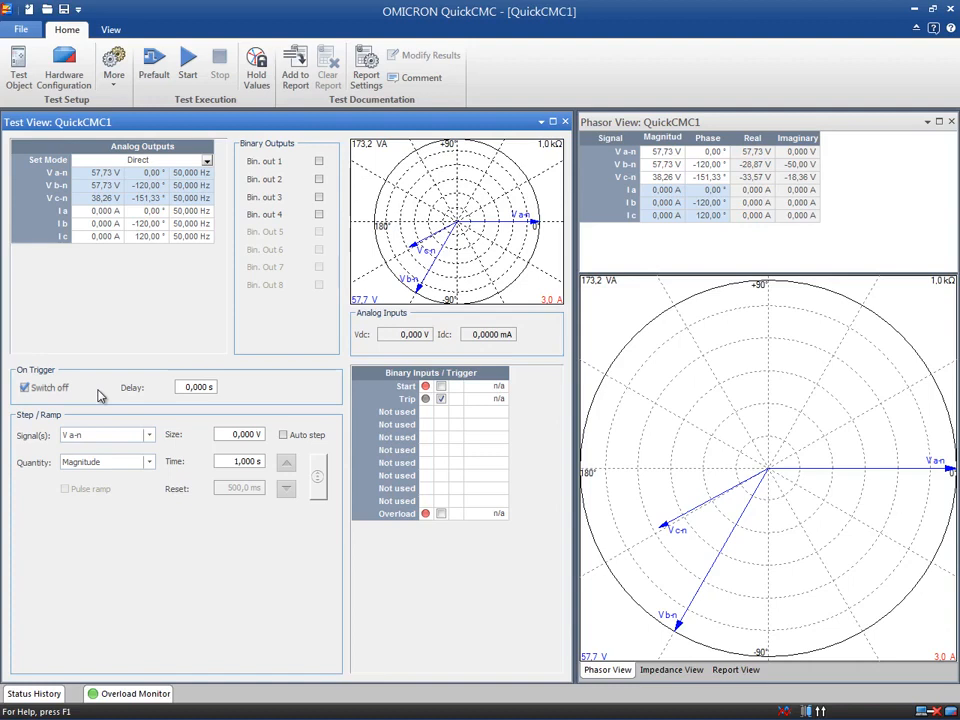
# - Add the result to the report as Test 1 with a Passed assessment, and review the report's test results, module and device settings
pyautogui.click(300, 80)
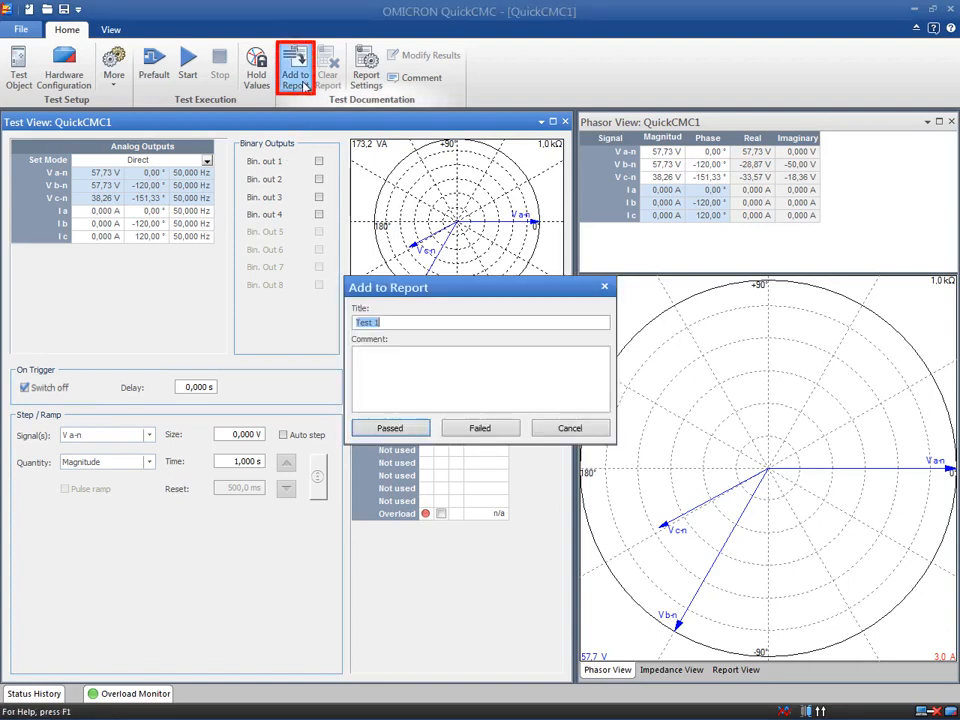
pyautogui.click(403, 430)
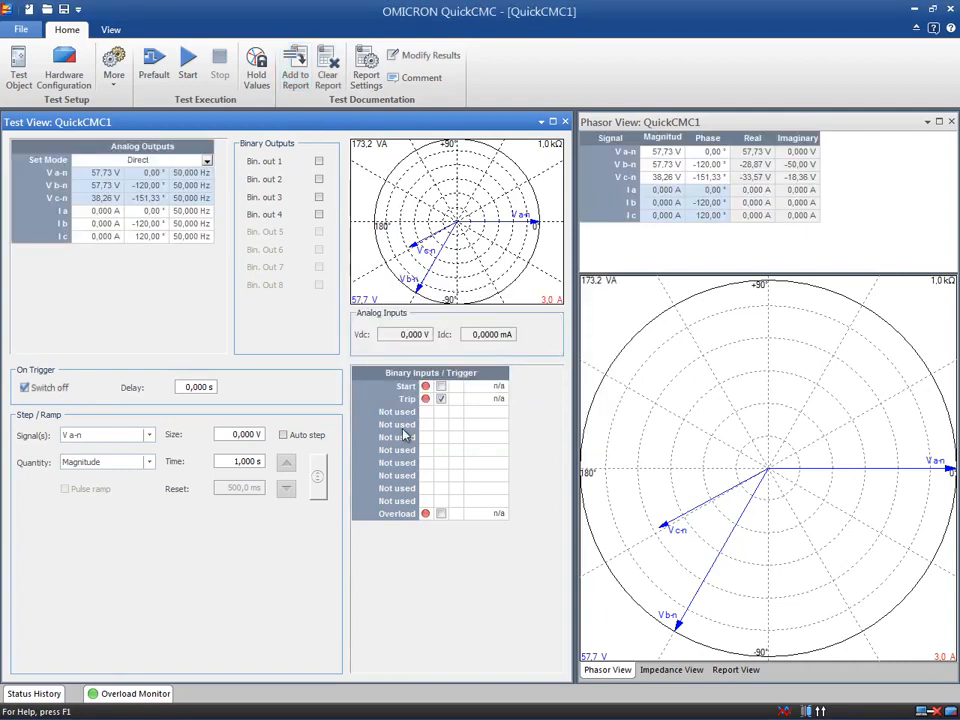
pyautogui.click(737, 669)
pyautogui.scroll(5, 698, 553)
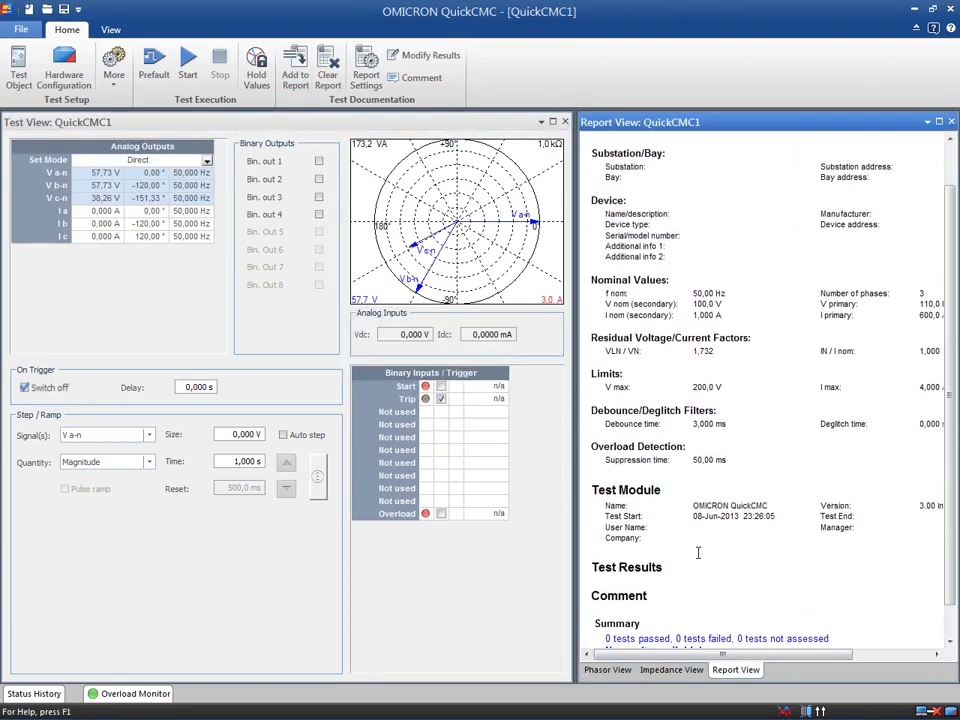
pyautogui.scroll(5, 698, 553)
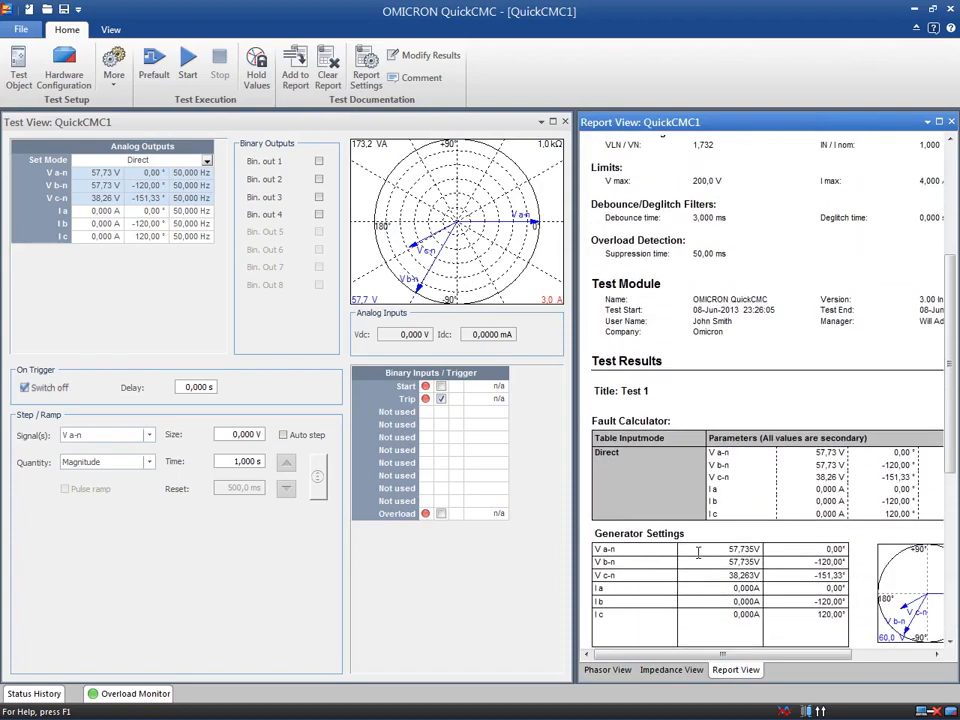
pyautogui.scroll(5, 698, 553)
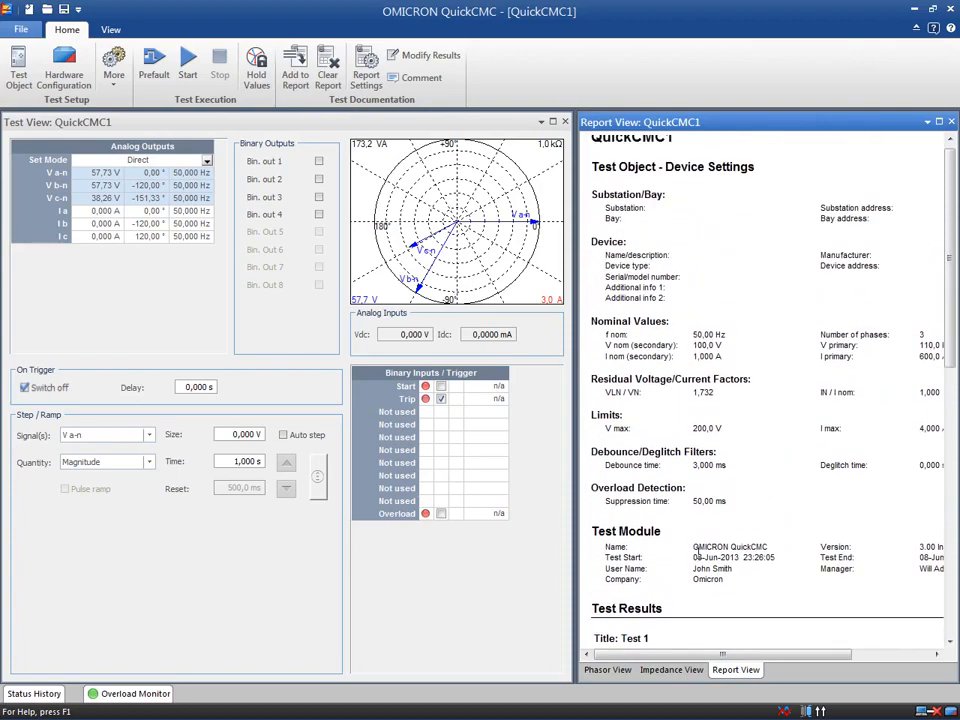
pyautogui.scroll(1, 698, 553)
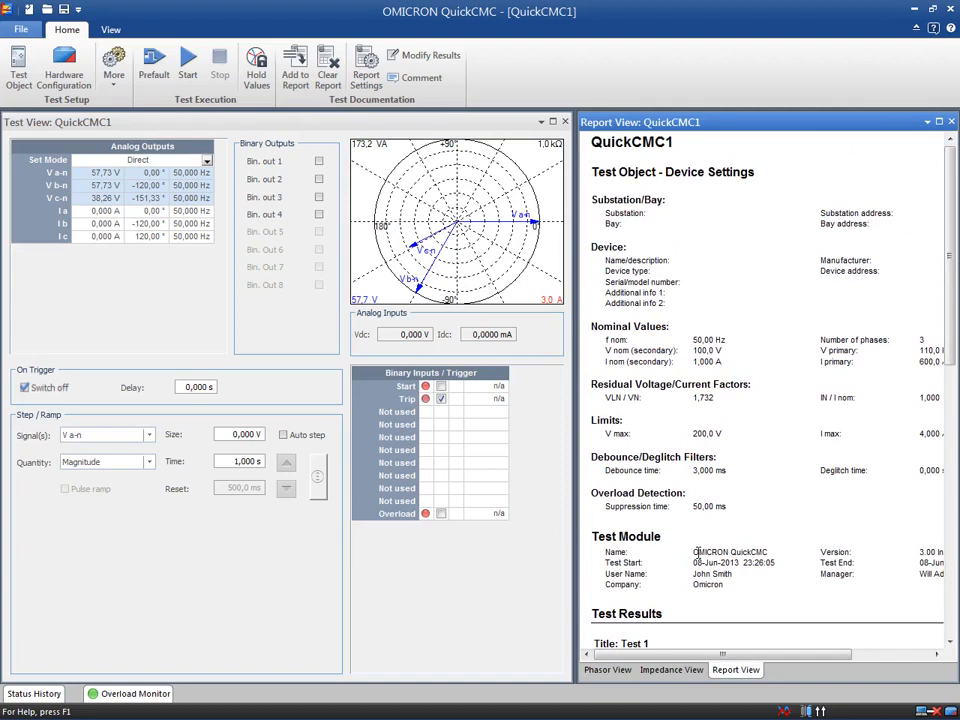